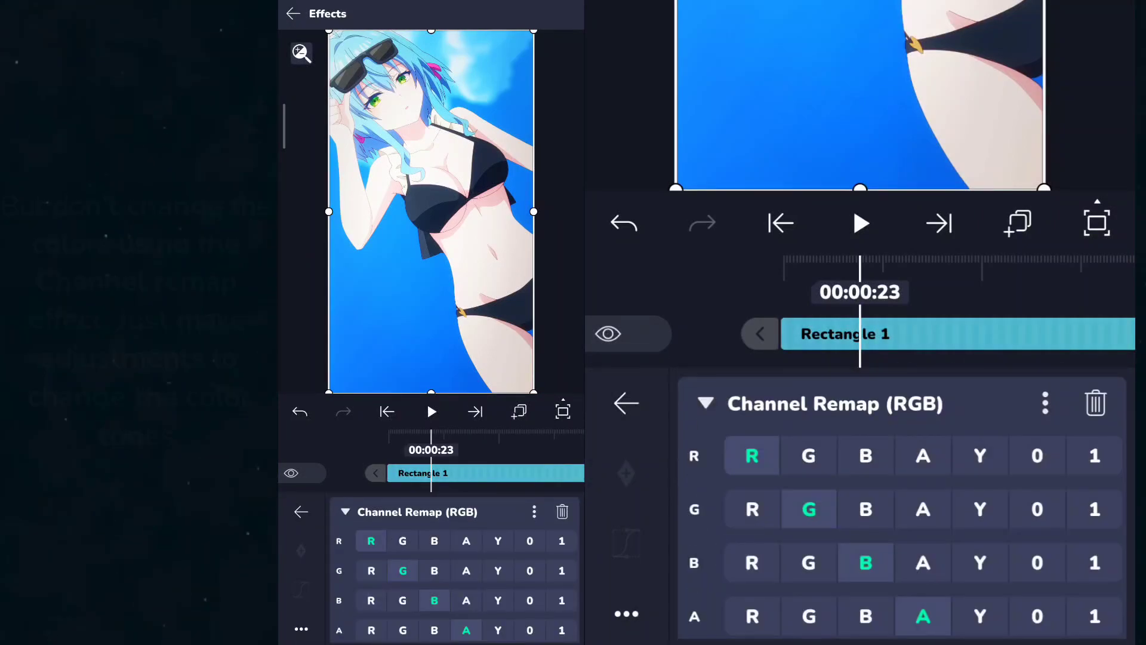
# - Feed green into the Channel Remap blue channel, preview near 00:01:30, then return to the timeline
pyautogui.click(809, 563)
pyautogui.moveTo(957, 350); pyautogui.dragTo(760, 384)
pyautogui.click(800, 459)
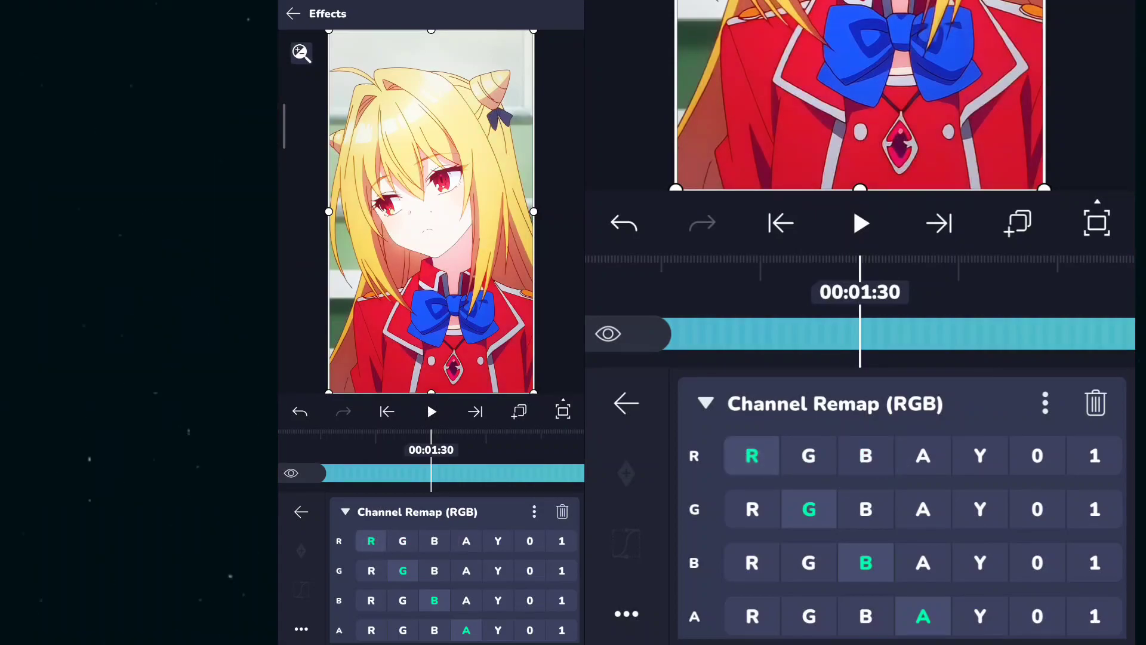
pyautogui.click(727, 406)
pyautogui.click(947, 349)
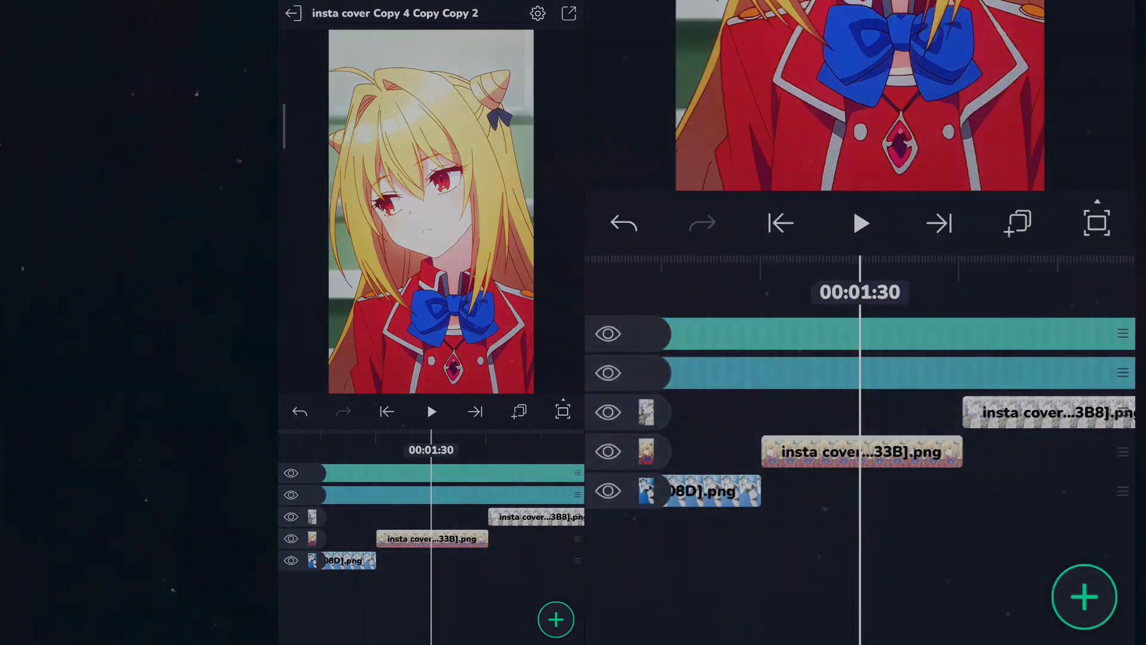